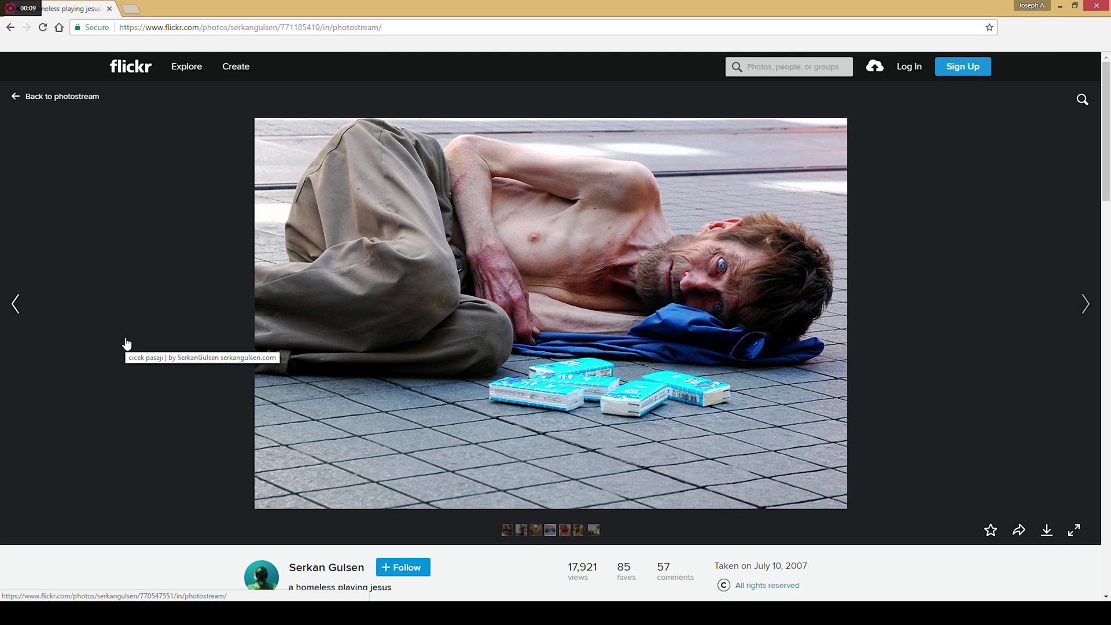
# - Scroll through the photographer's Flickr photostream of portraits and seagull shots
pyautogui.scroll(-5, 110, 350)
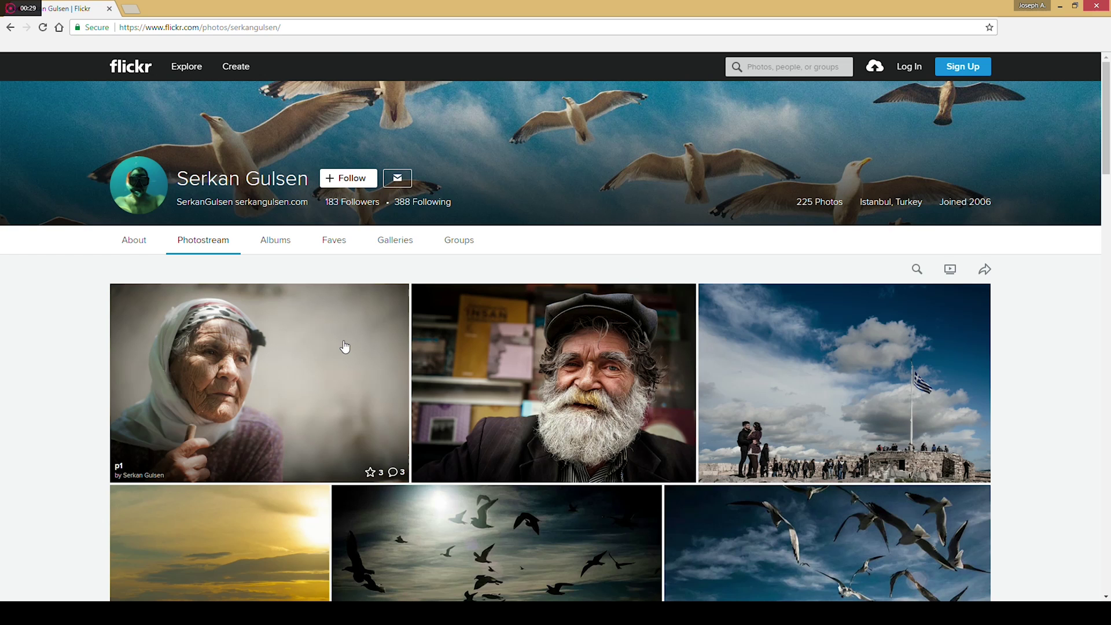
pyautogui.scroll(-6, 345, 347)
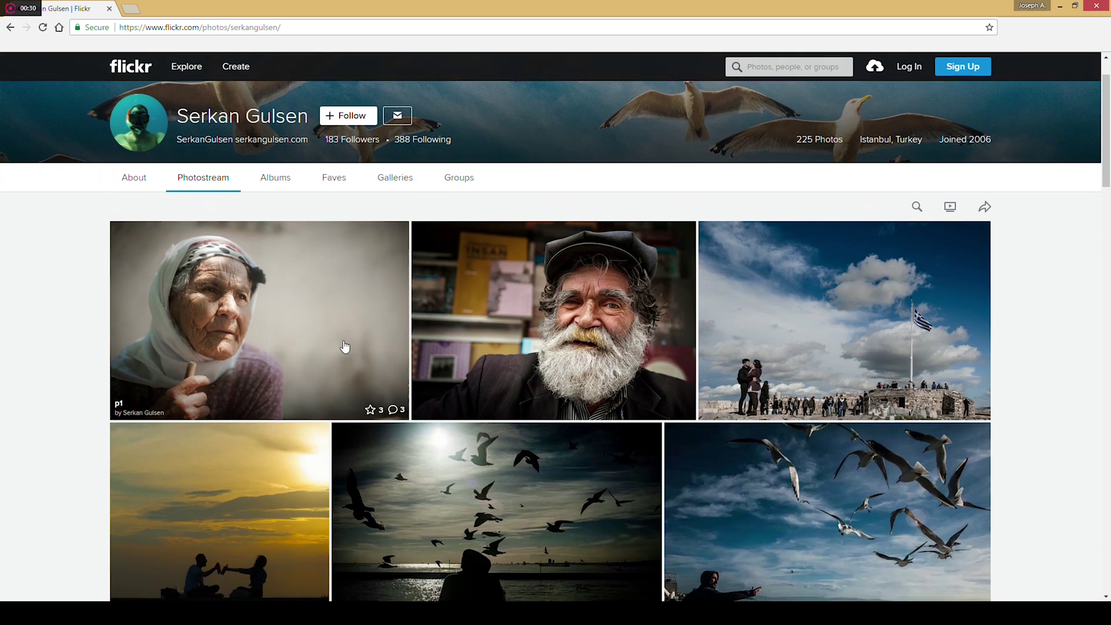
pyautogui.scroll(-5, 345, 346)
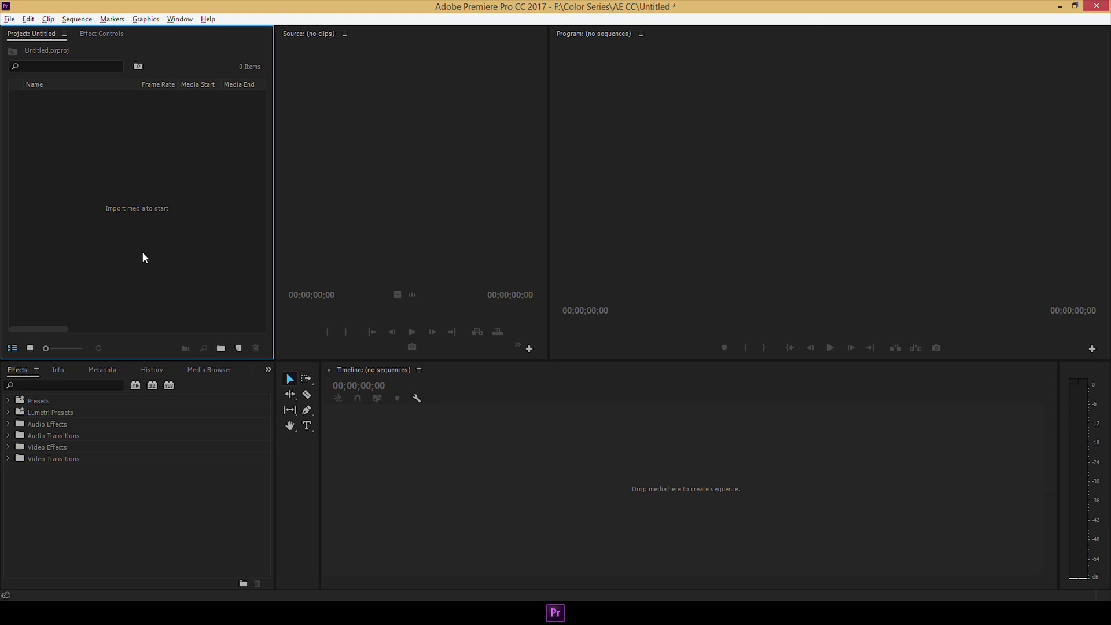
# - Import the homeless-man photo and drag it to the Timeline to build a sequence on V1
pyautogui.doubleClick(133, 214)
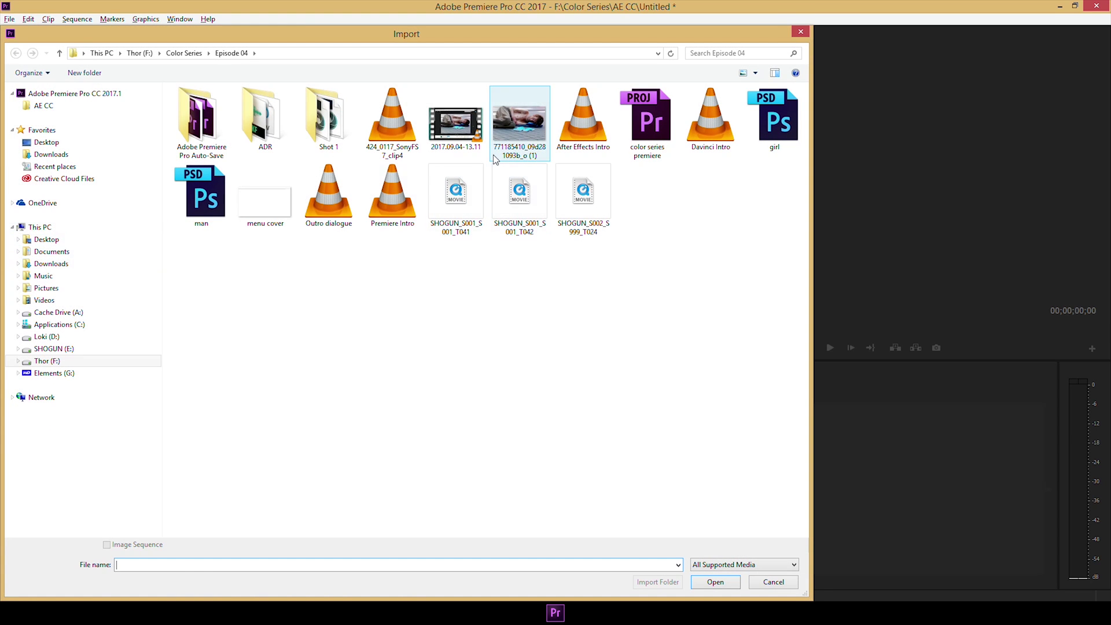
pyautogui.click(503, 137)
pyautogui.click(707, 583)
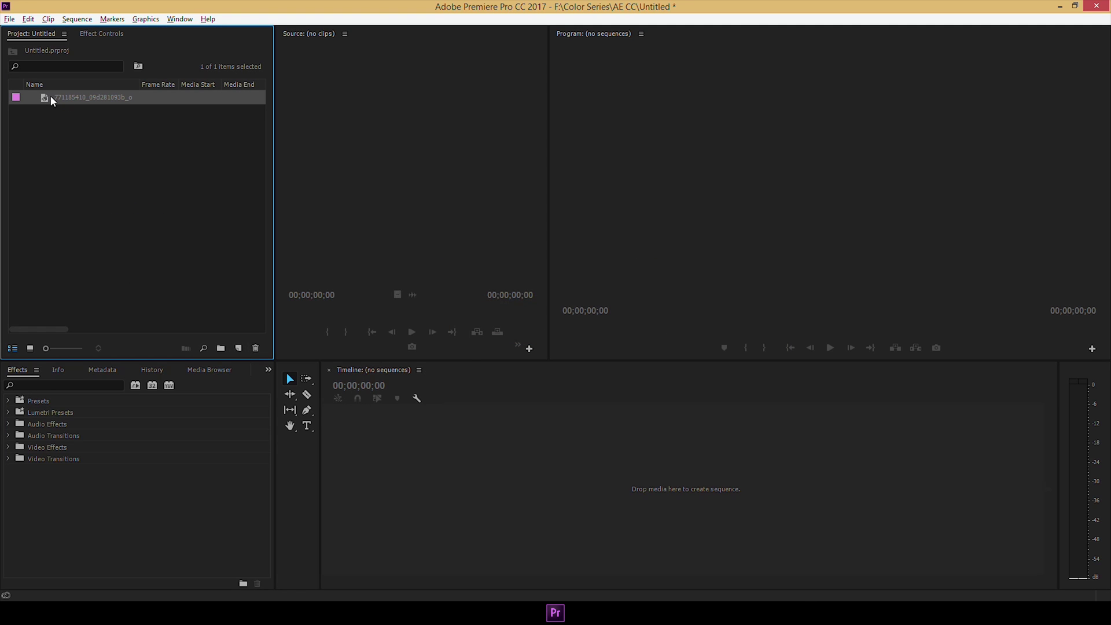
pyautogui.moveTo(44, 98); pyautogui.dragTo(385, 474)
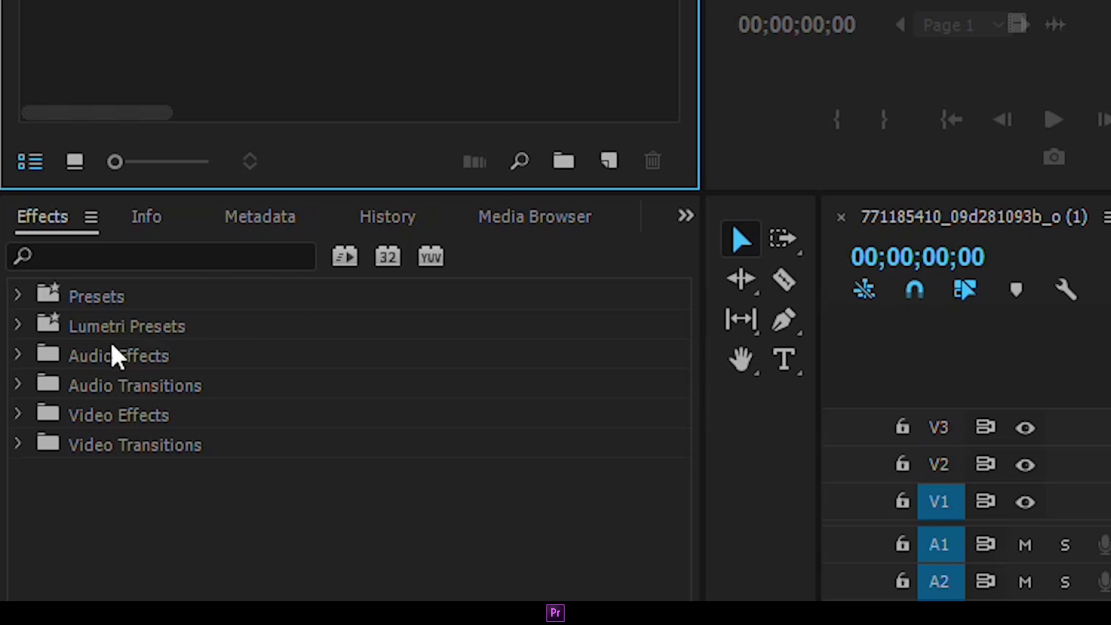
# - Apply the Cinematic Lumetri preset Cinespace 100 Faded Film to the V1 photo clip
pyautogui.click(19, 327)
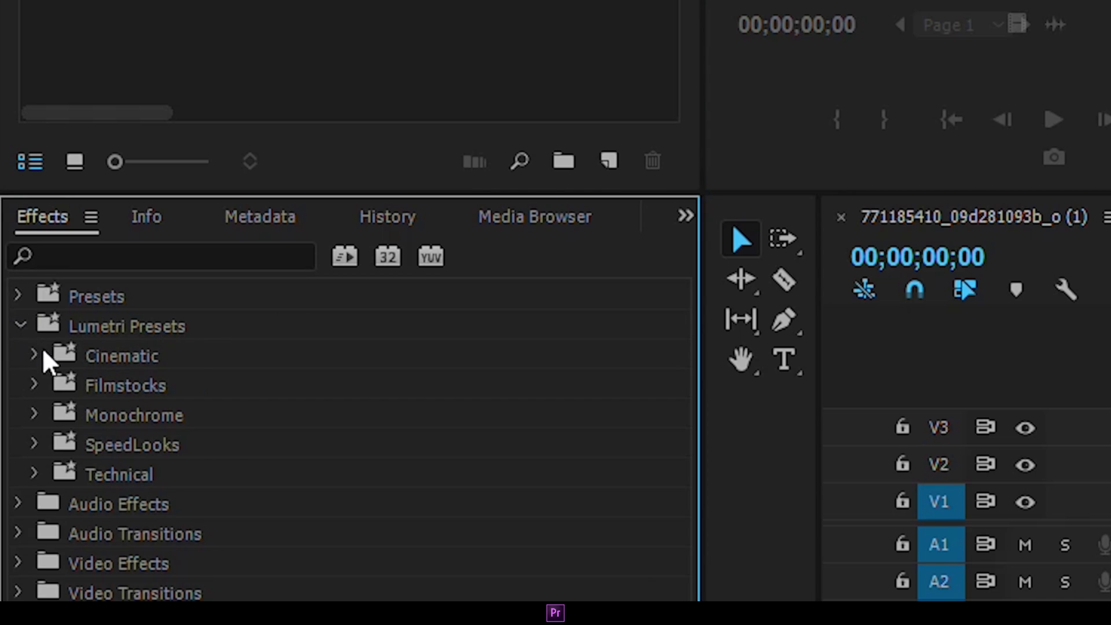
pyautogui.click(114, 354)
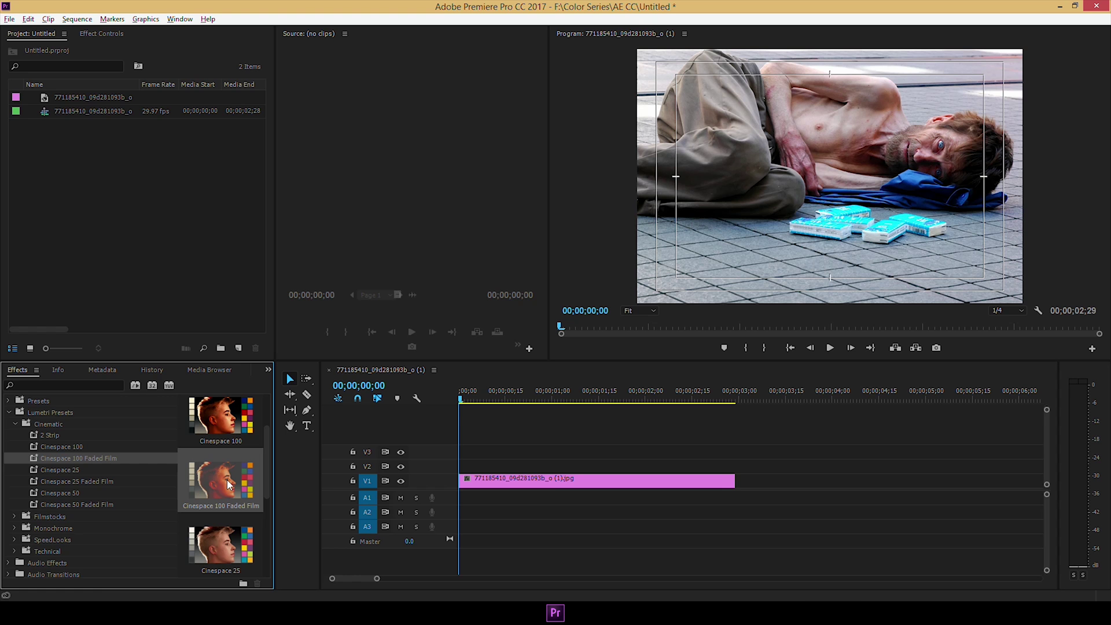
pyautogui.moveTo(78, 458); pyautogui.dragTo(508, 487)
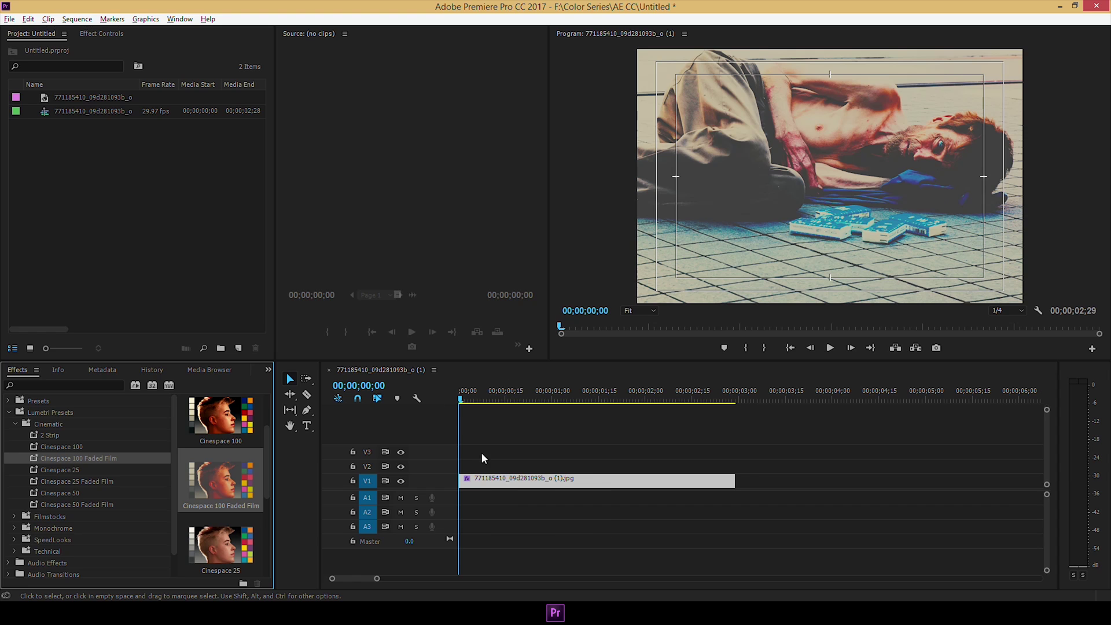
pyautogui.click(96, 33)
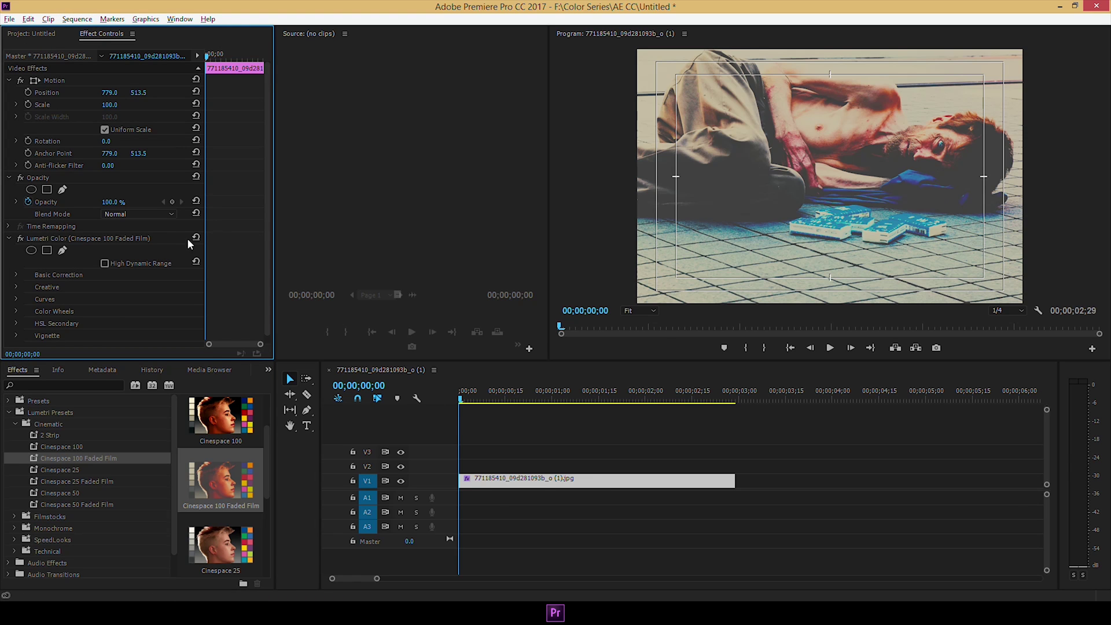
# - Delete the Cinespace 100 Faded Film Lumetri Color effect from the clip
pyautogui.click(72, 240)
pyautogui.press('Delete')
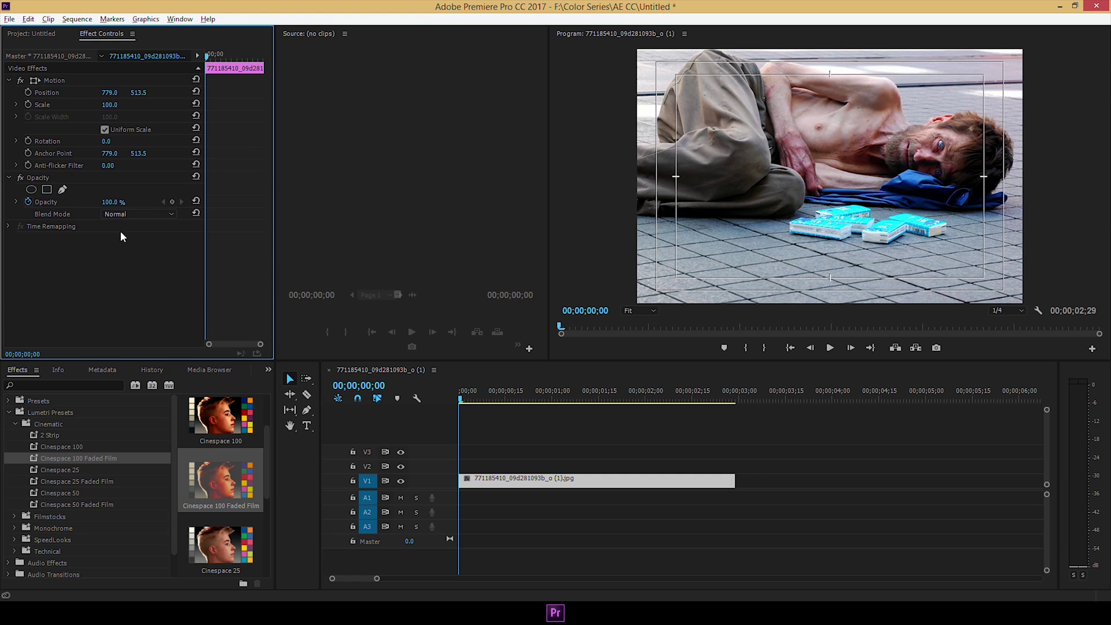
pyautogui.click(179, 19)
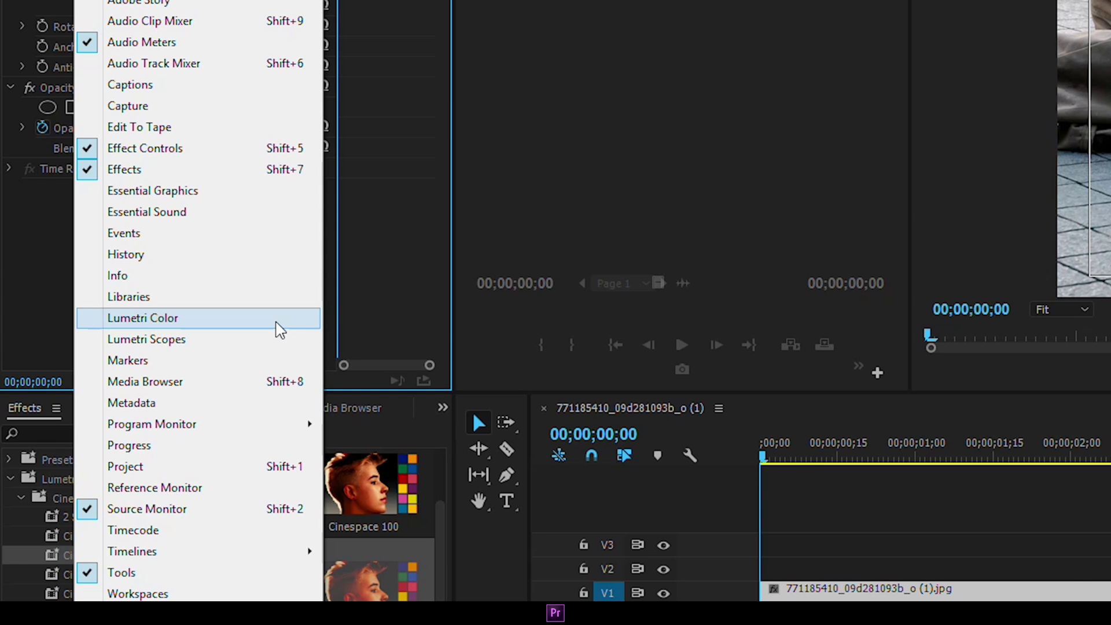
# - In Lumetri Color, sample the image with the WB Selector to set white balance
pyautogui.click(277, 330)
pyautogui.click(137, 206)
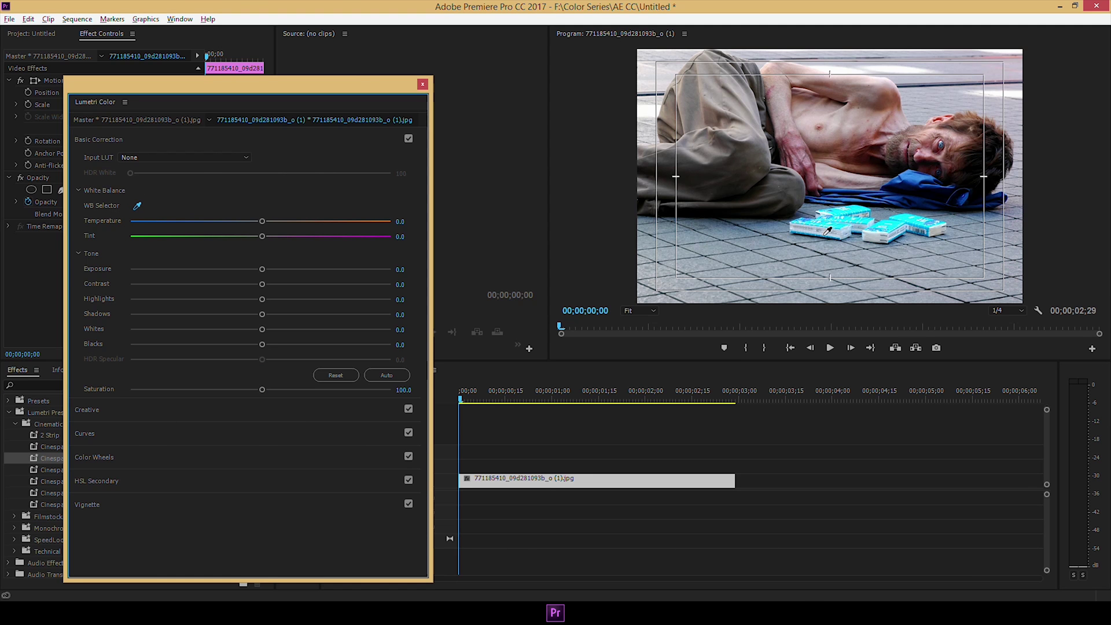
pyautogui.click(877, 233)
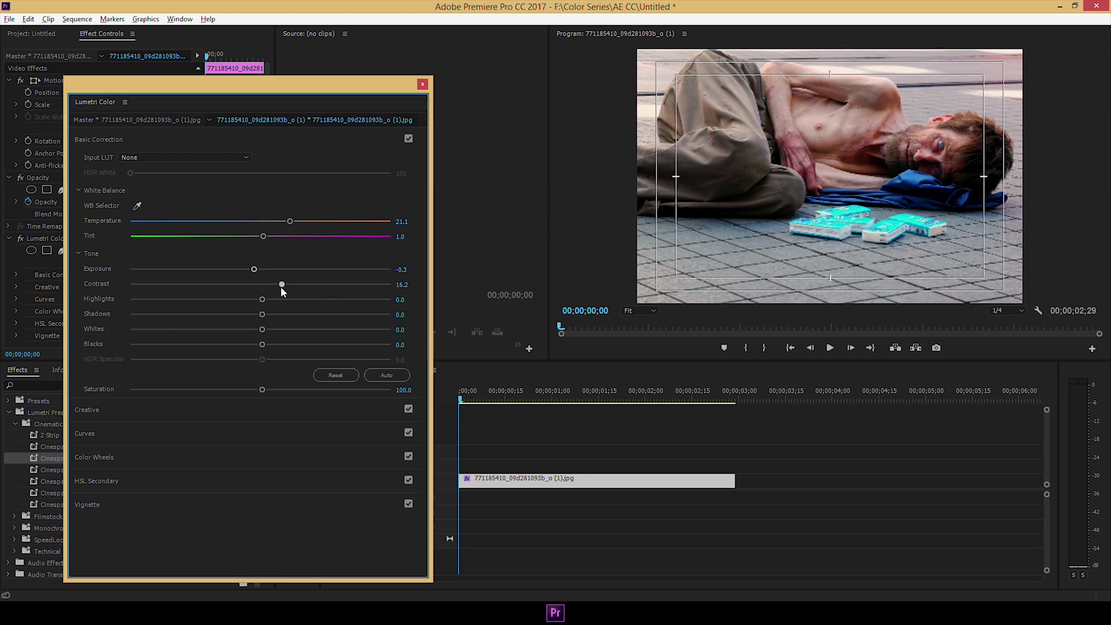
pyautogui.click(132, 411)
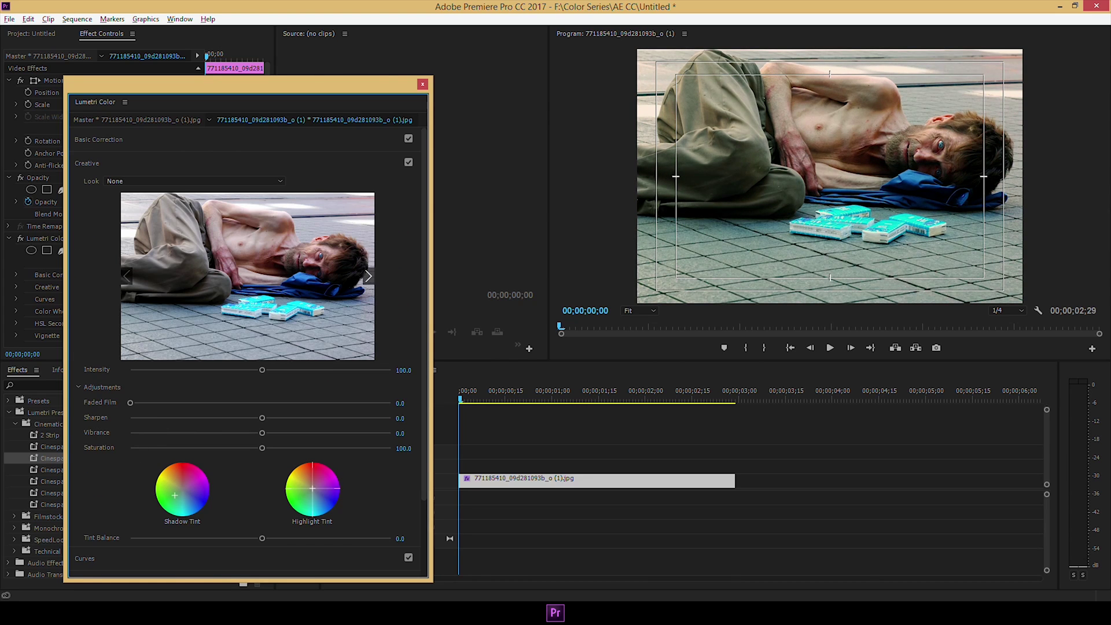
# - Lift the red curve's shadow end and adjust the blue curve's highlight end in RGB Curves
pyautogui.click(84, 558)
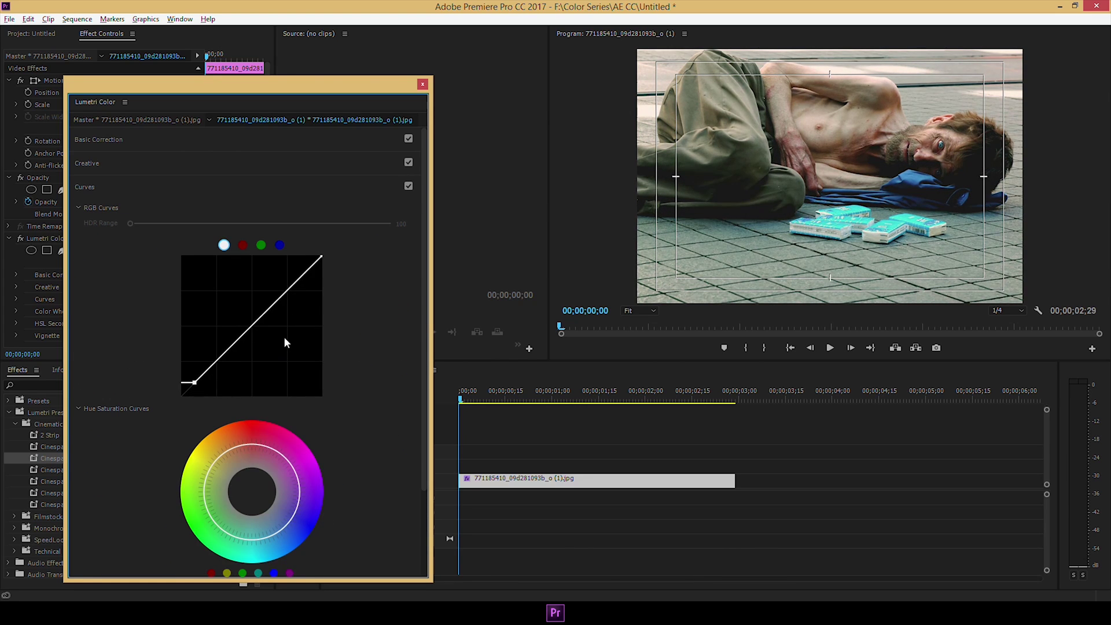
pyautogui.click(243, 245)
pyautogui.moveTo(181, 397); pyautogui.dragTo(192, 396)
pyautogui.click(280, 245)
pyautogui.moveTo(322, 256); pyautogui.dragTo(323, 264)
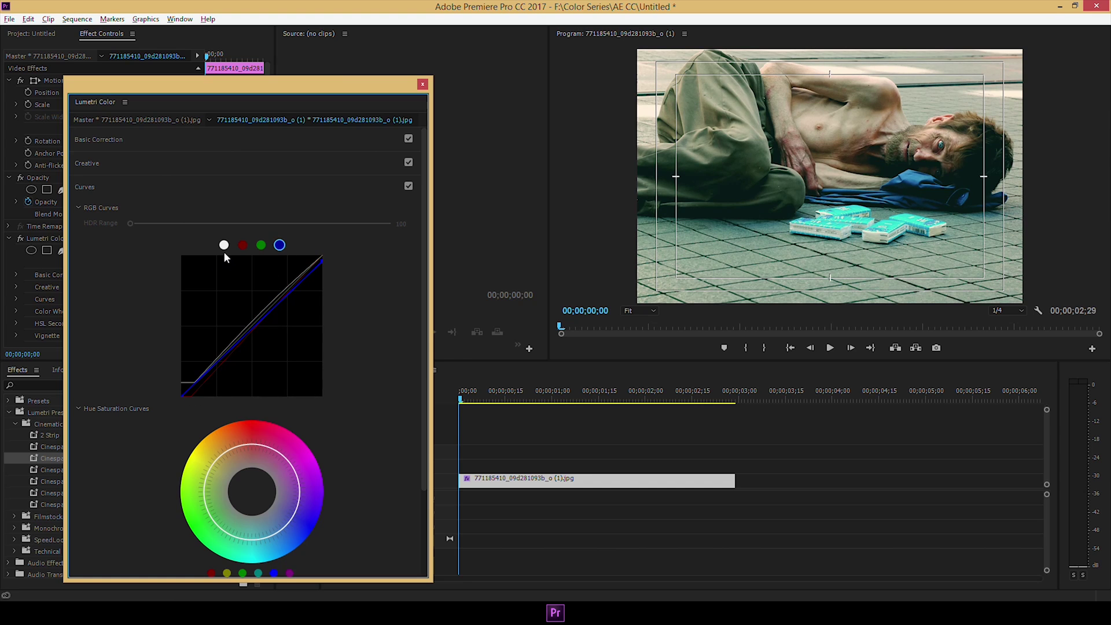
pyautogui.click(113, 141)
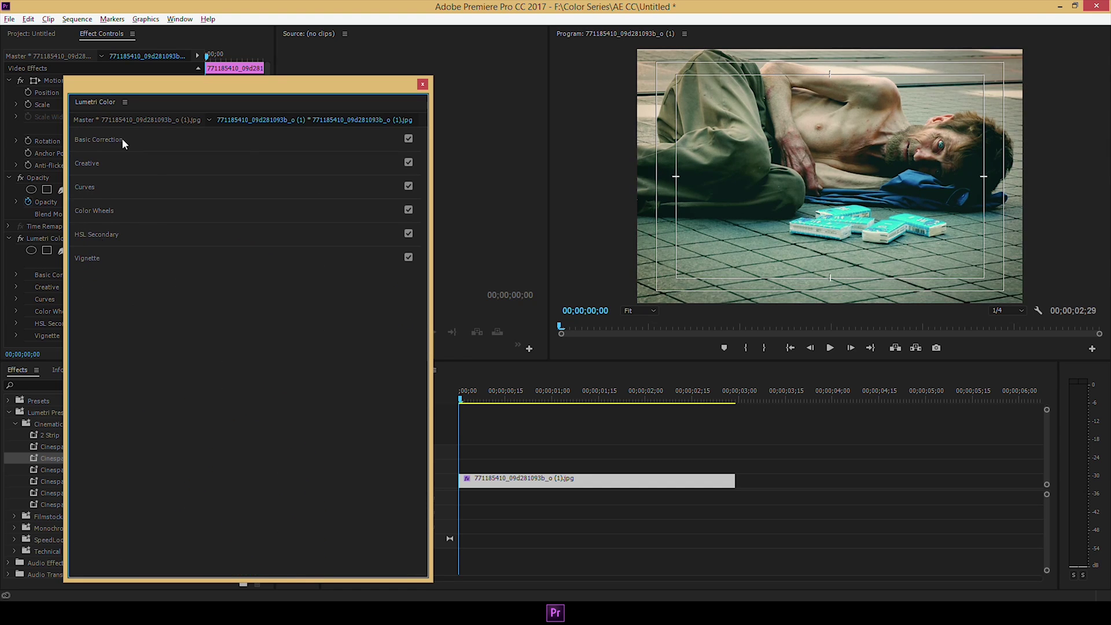
pyautogui.click(123, 144)
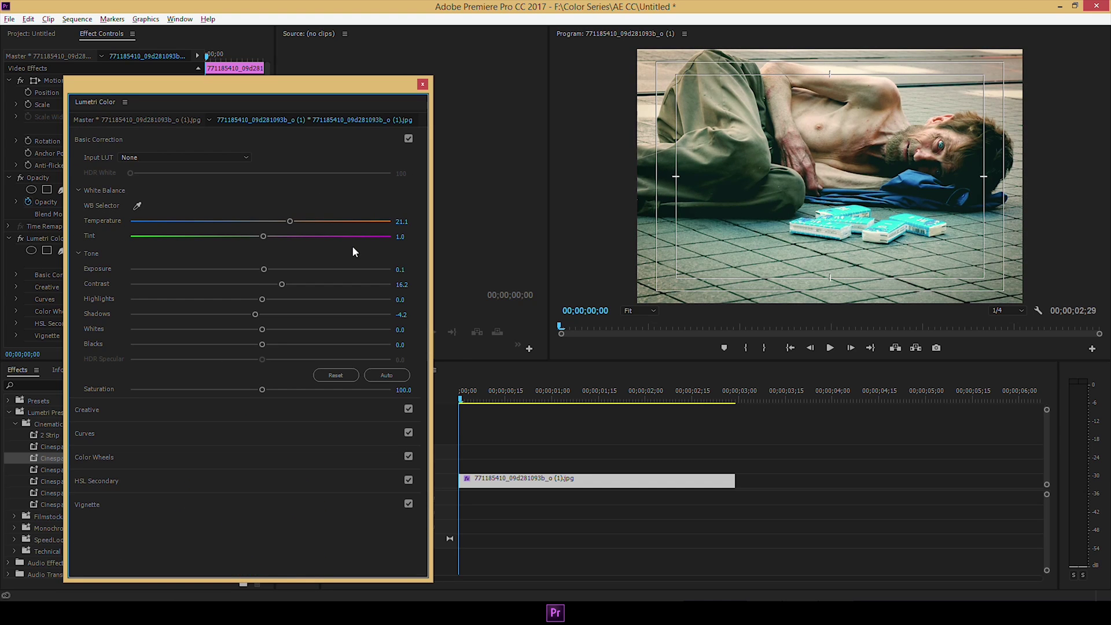
pyautogui.click(125, 103)
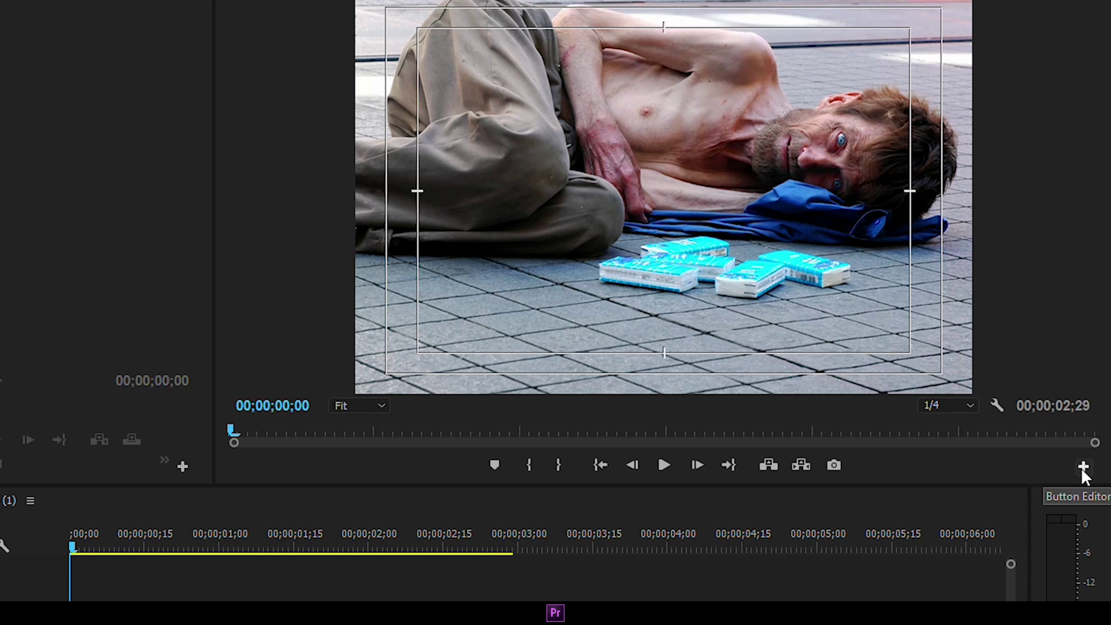
pyautogui.click(1081, 468)
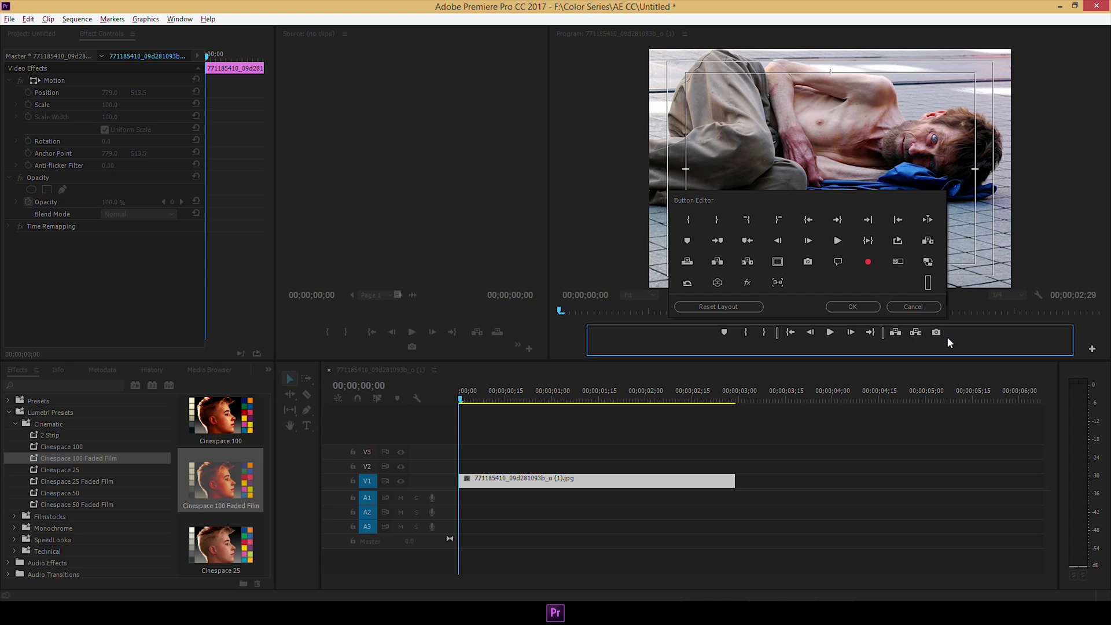
pyautogui.click(845, 304)
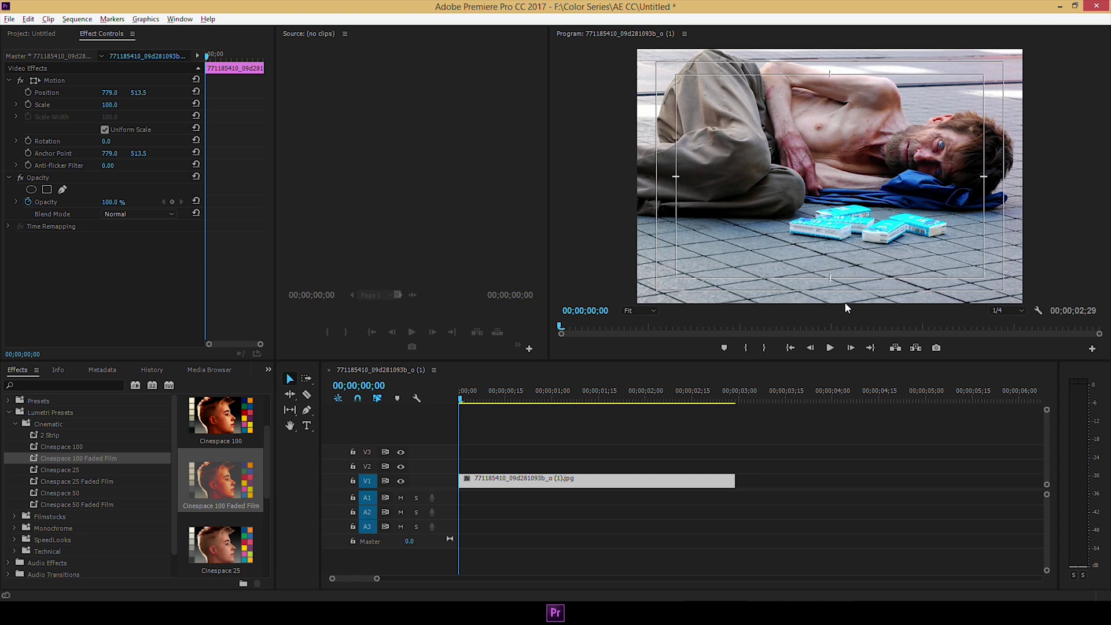
# - Export the current frame as a DPX still named 'Homeless Man'
pyautogui.click(938, 348)
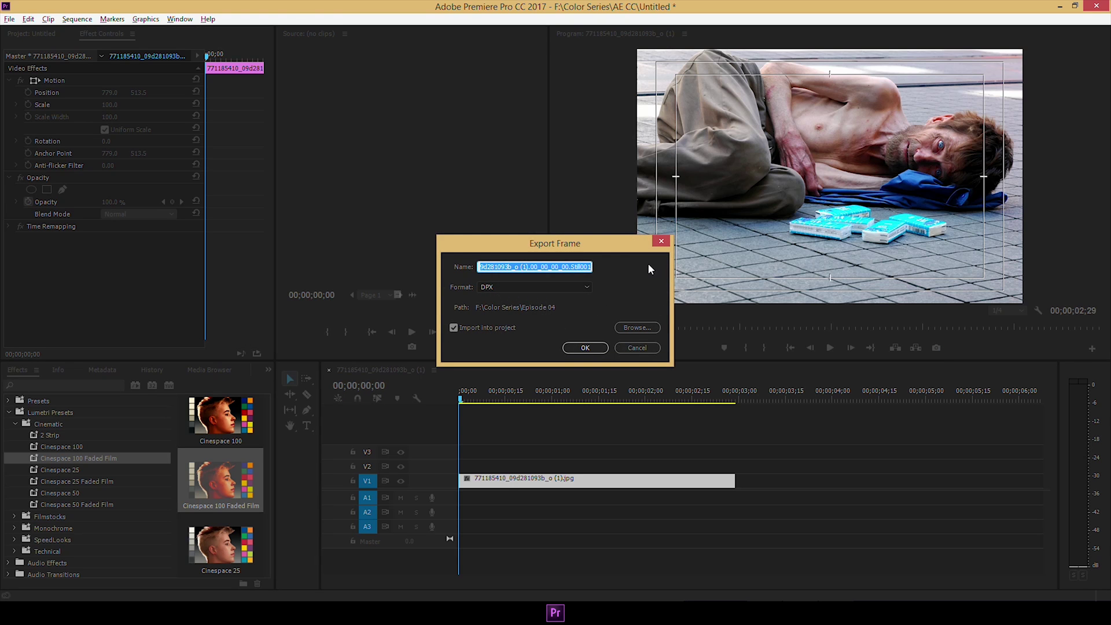
pyautogui.click(587, 287)
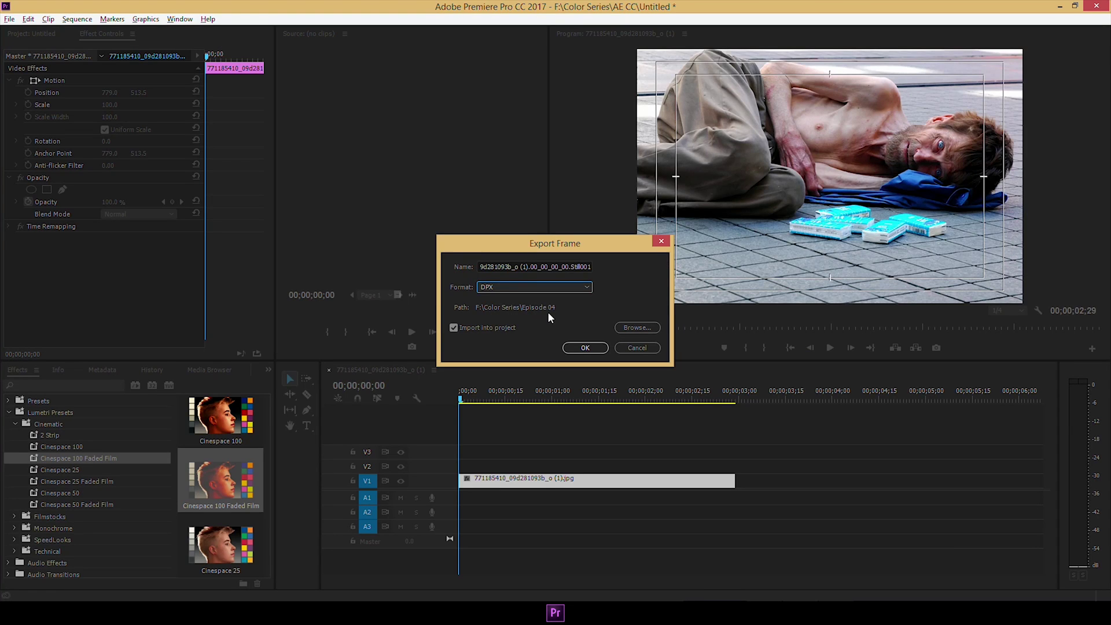
pyautogui.click(563, 265)
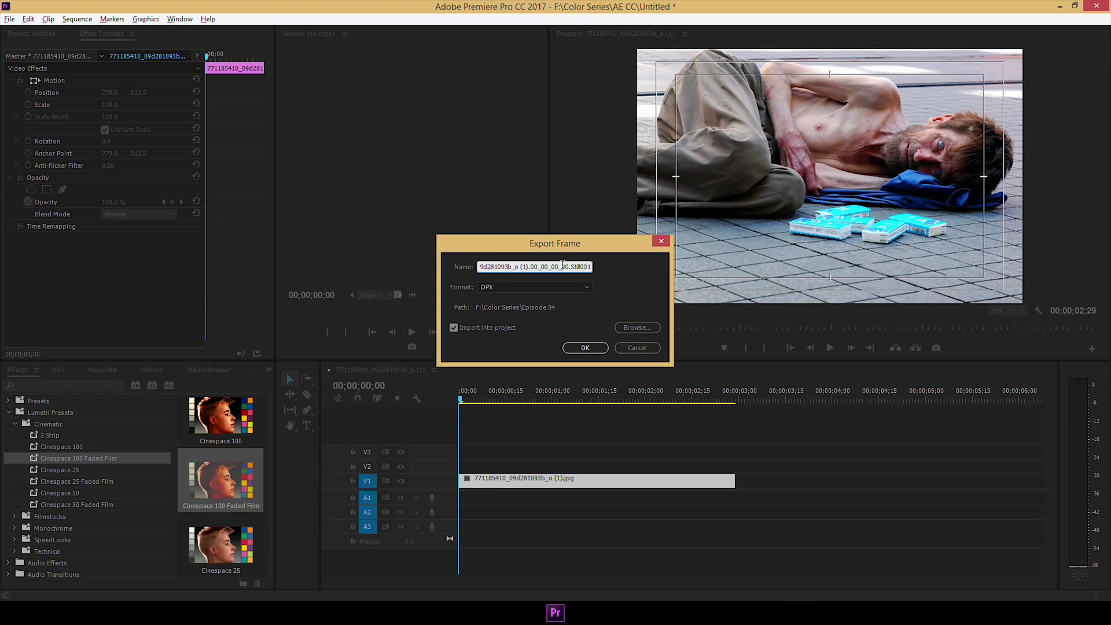
pyautogui.hotkey('ctrl', 'a')
pyautogui.write('Homeless Man')
pyautogui.click(571, 351)
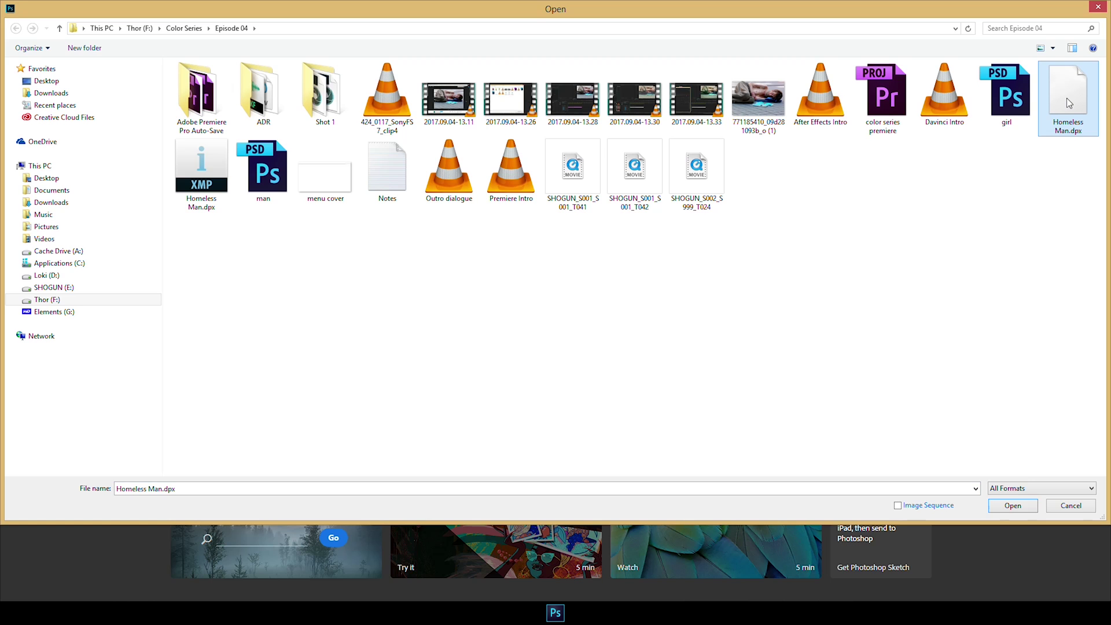
# - Open Homeless Man.dpx in Photoshop and add a Curves adjustment layer
pyautogui.click(1013, 505)
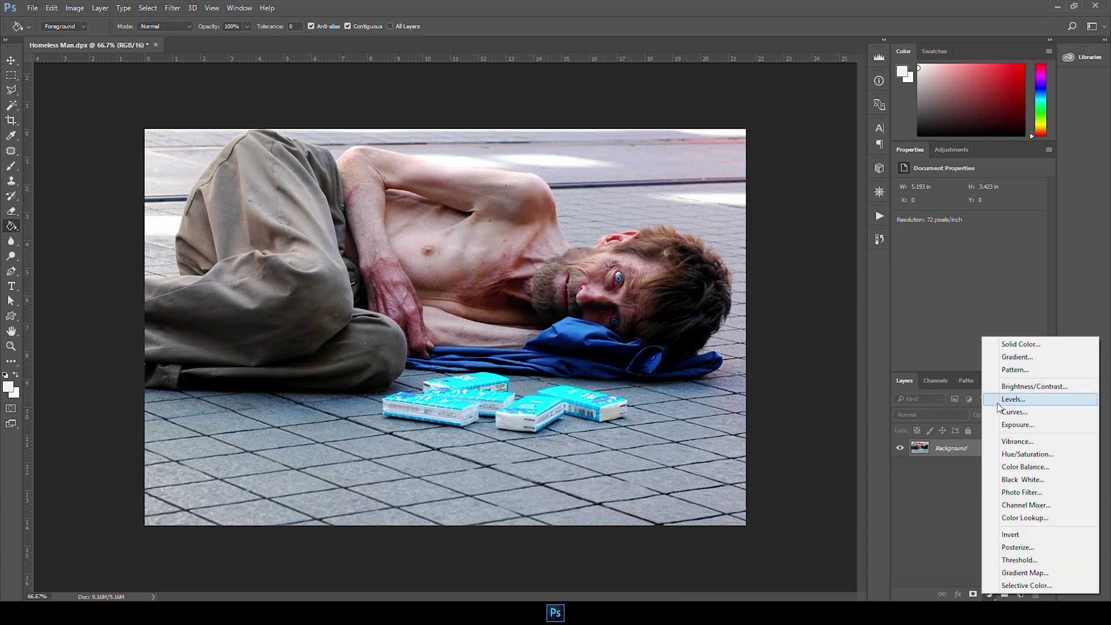
pyautogui.click(1017, 412)
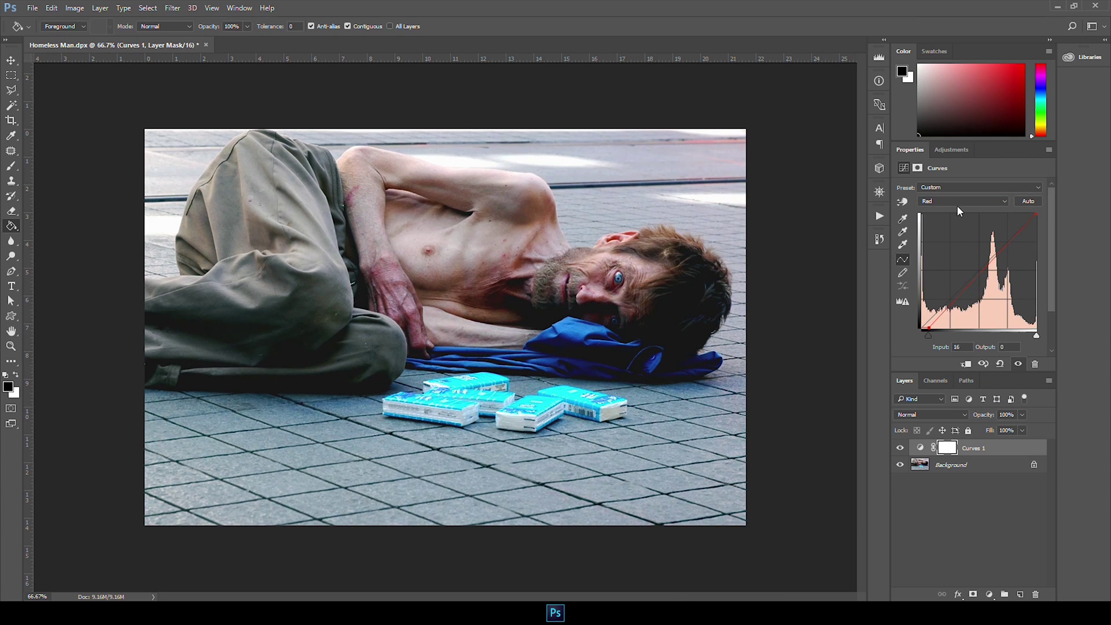
# - Lower the blue curve's top output to 239 and add a Color Balance layer nudged toward red
pyautogui.moveTo(1036, 214); pyautogui.dragTo(1041, 220)
pyautogui.click(990, 595)
pyautogui.click(1010, 460)
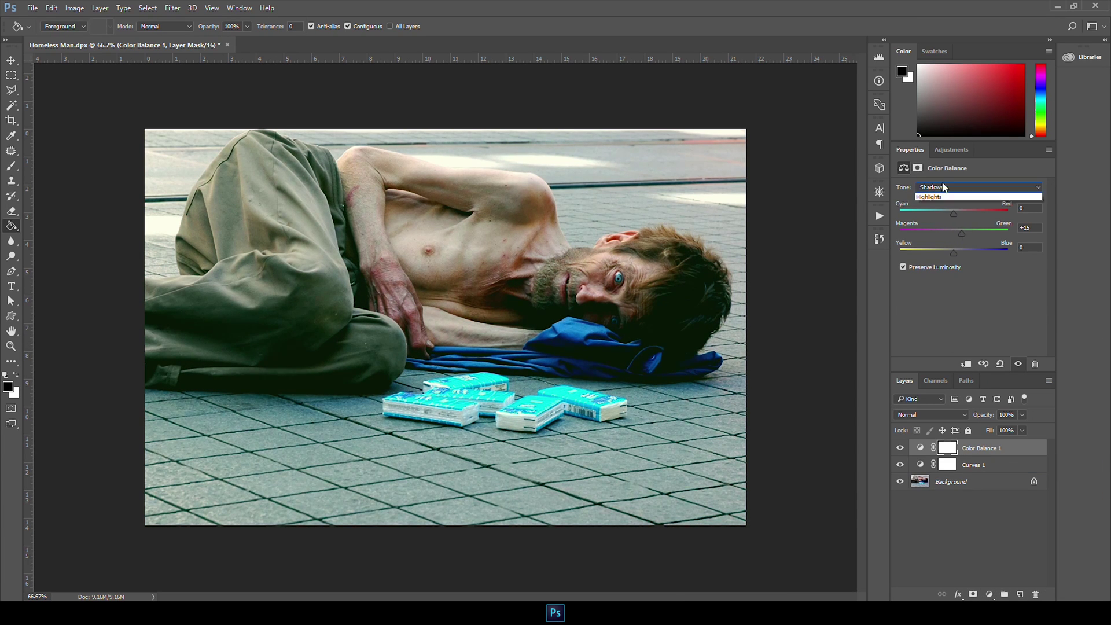
pyautogui.moveTo(954, 214); pyautogui.dragTo(958, 217)
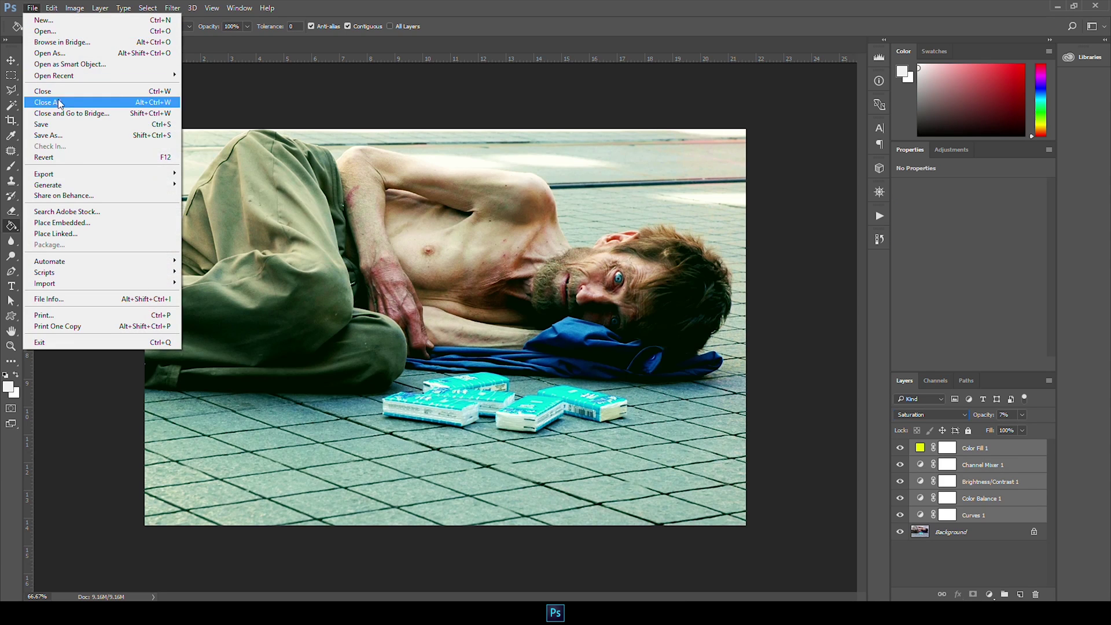
# - Export the grade as a Homeless Man CUBE color lookup table
pyautogui.moveTo(67, 174)
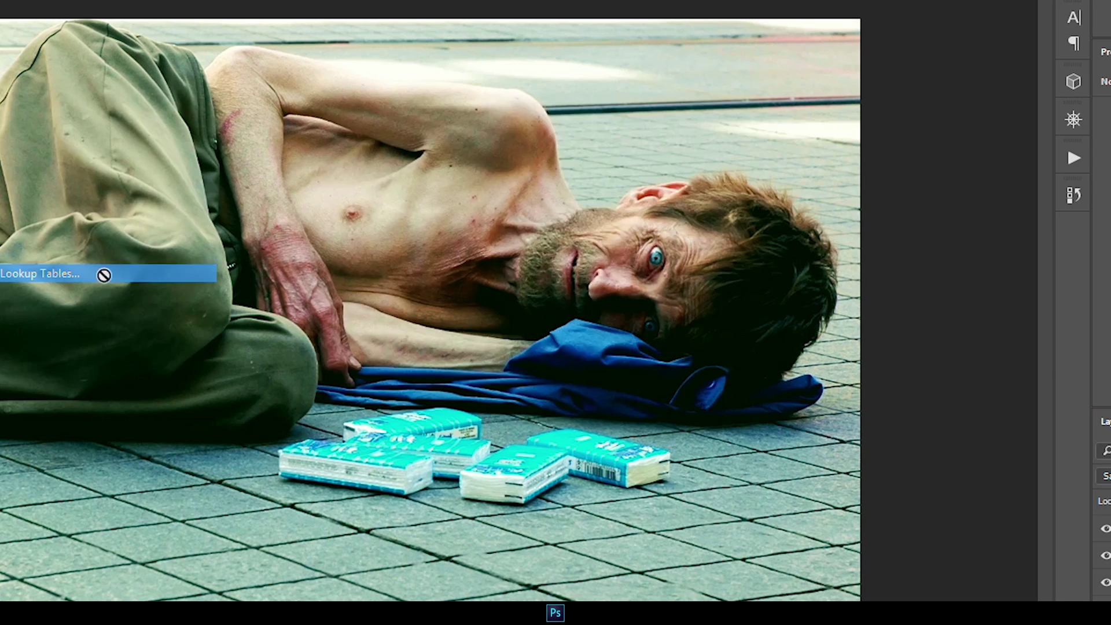
pyautogui.click(275, 292)
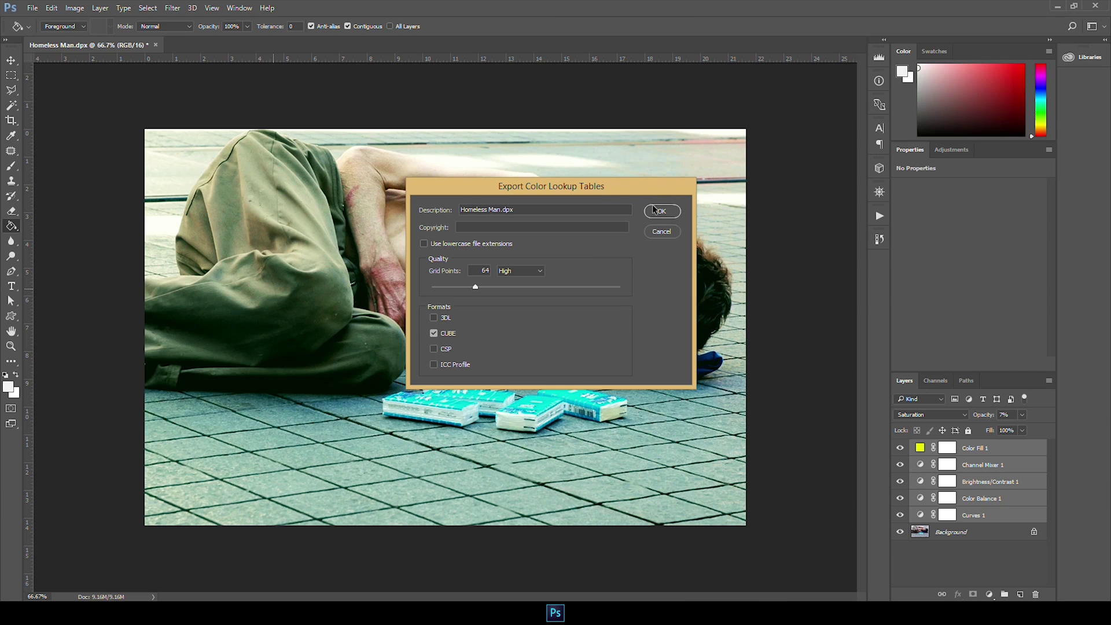
pyautogui.click(726, 151)
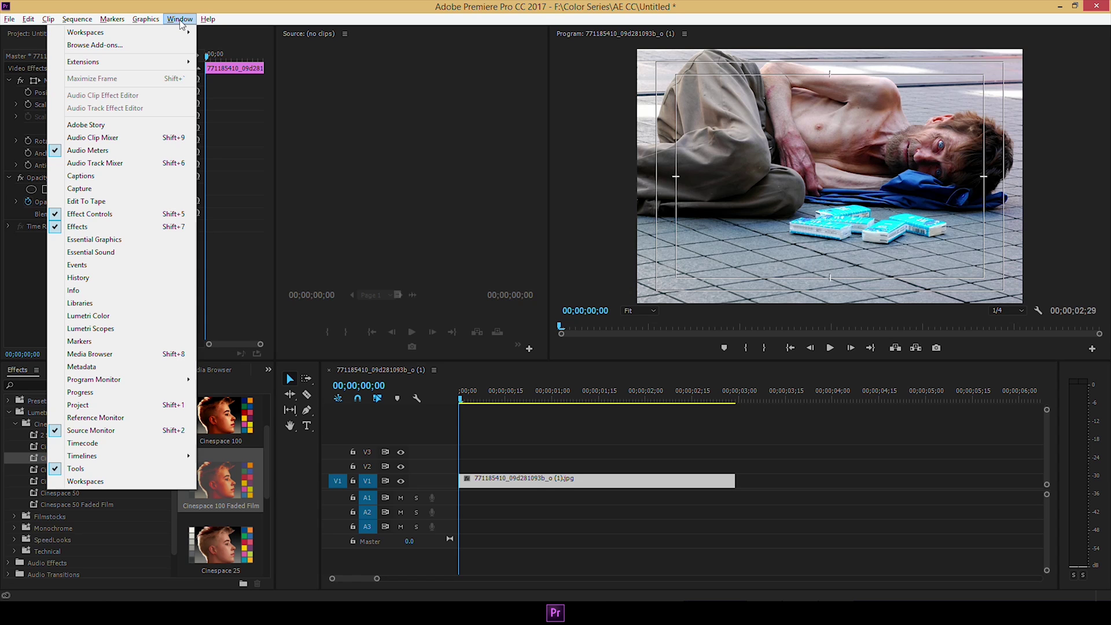
# - Load Homeless Man_LUT.CUBE from Episode 04 as the Creative look and lower Intensity to 36.8
pyautogui.click(128, 318)
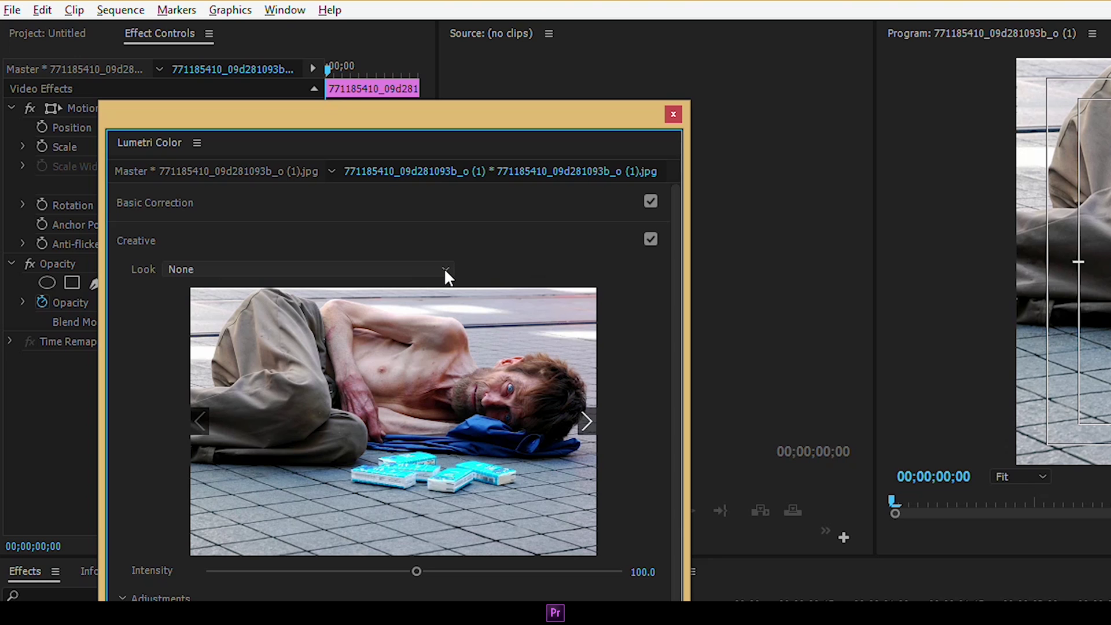
pyautogui.click(445, 270)
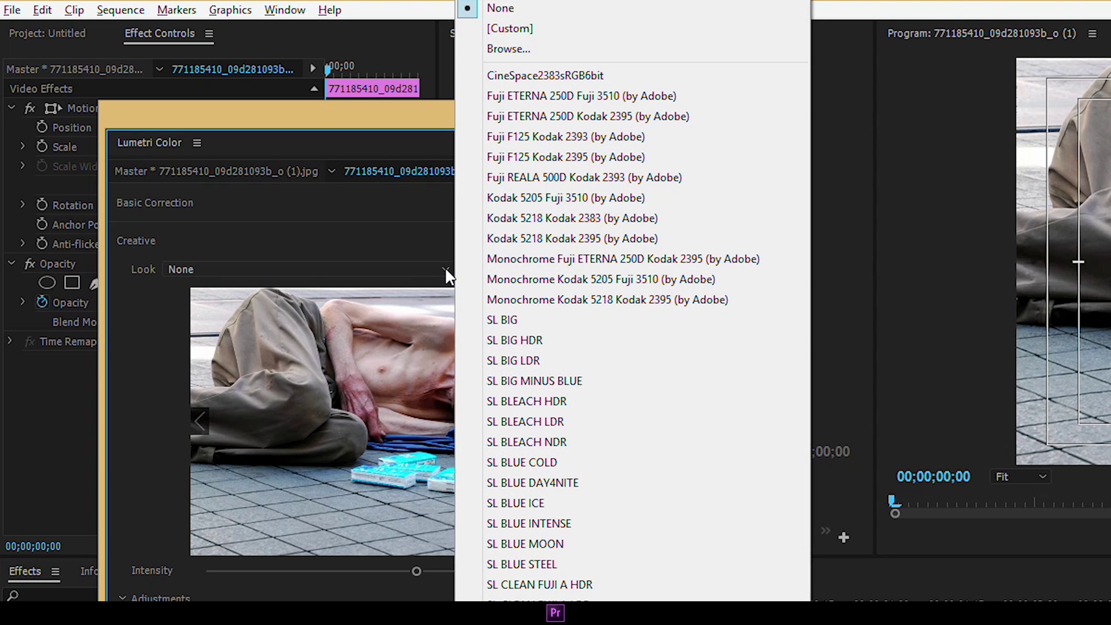
pyautogui.click(559, 50)
pyautogui.doubleClick(372, 347)
pyautogui.doubleClick(921, 185)
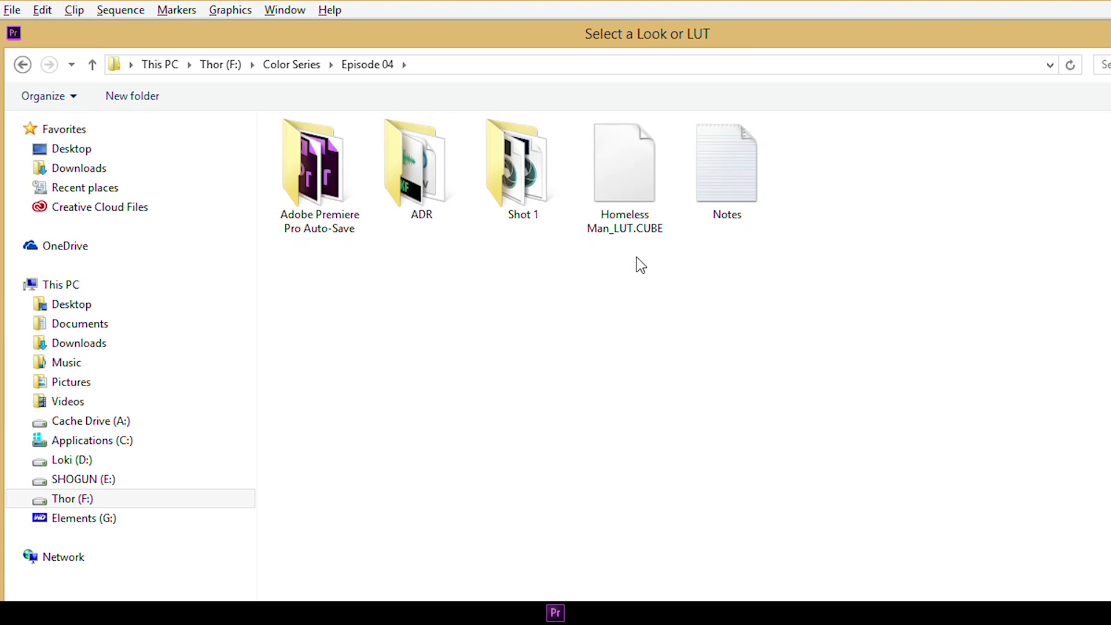
pyautogui.click(631, 231)
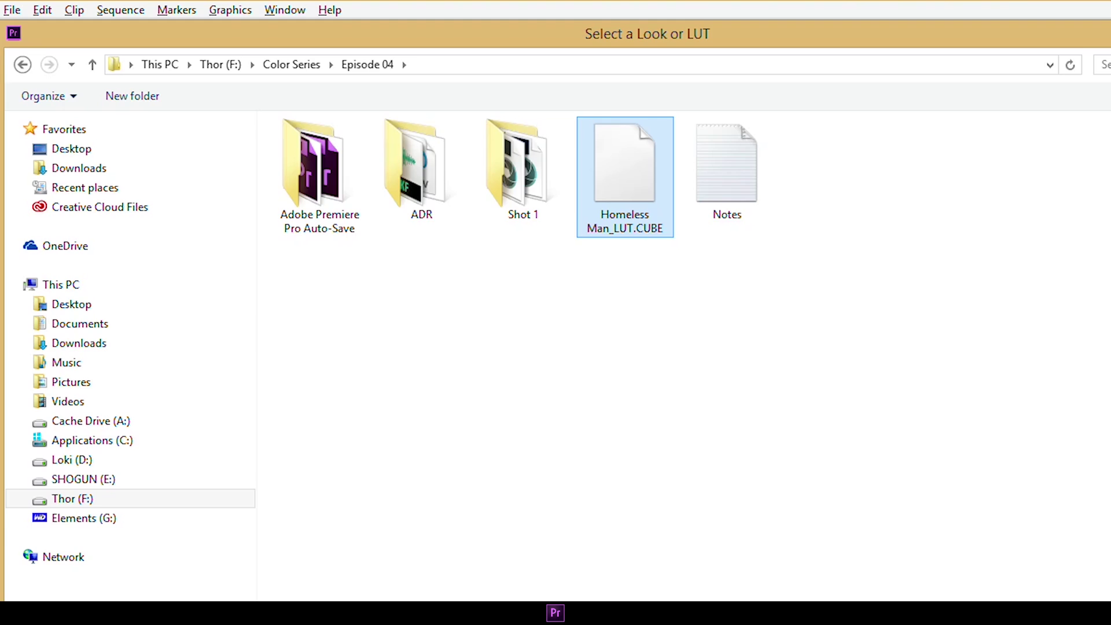
pyautogui.press('Return')
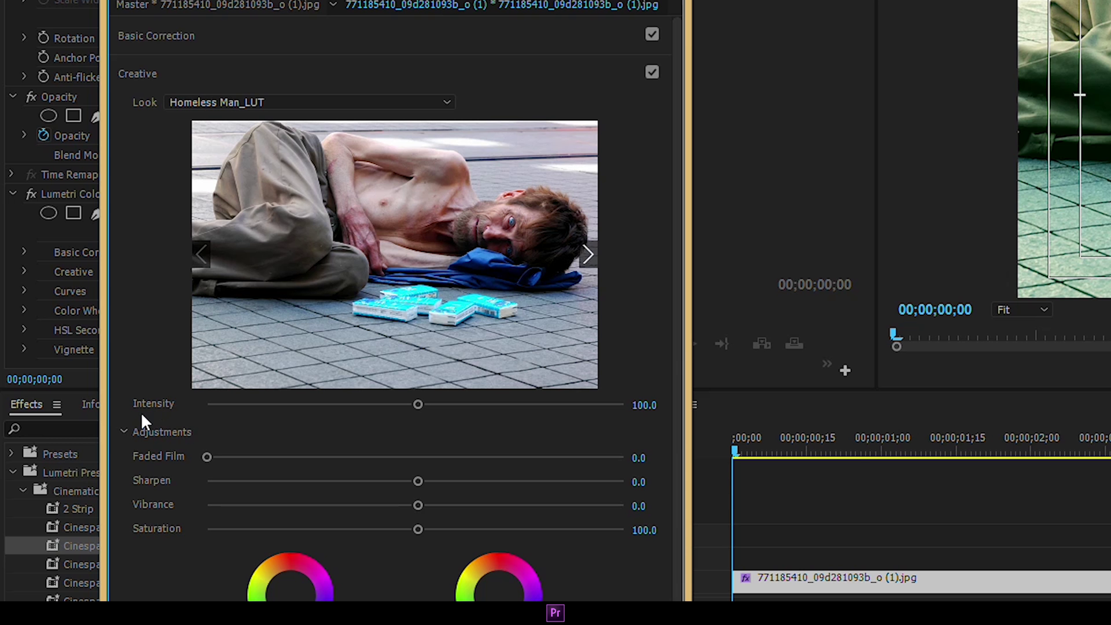
pyautogui.moveTo(417, 404); pyautogui.dragTo(283, 404)
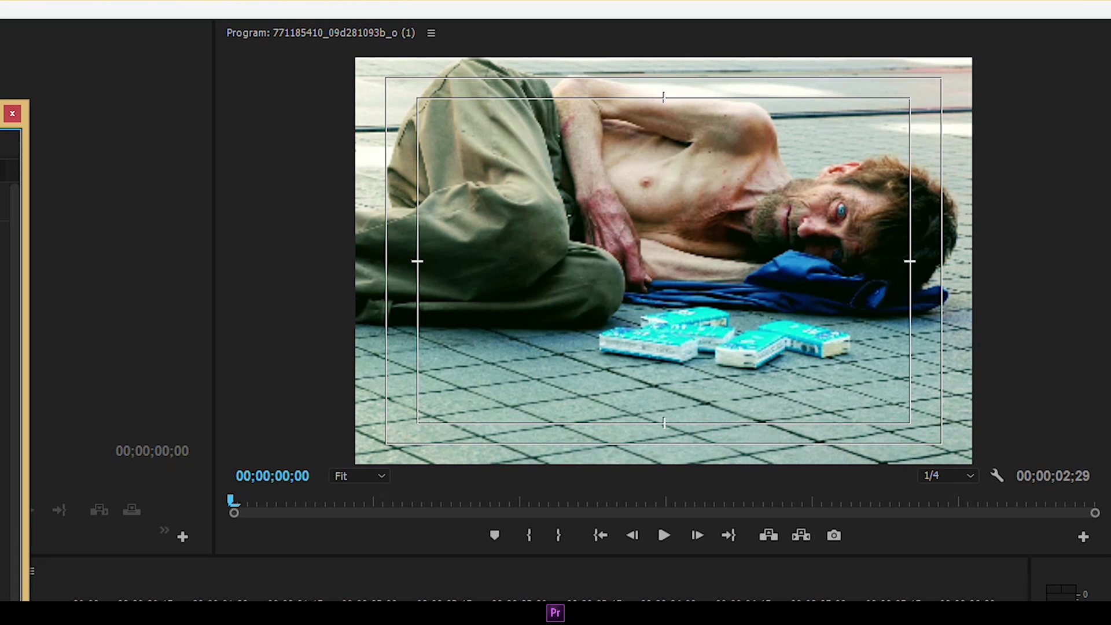